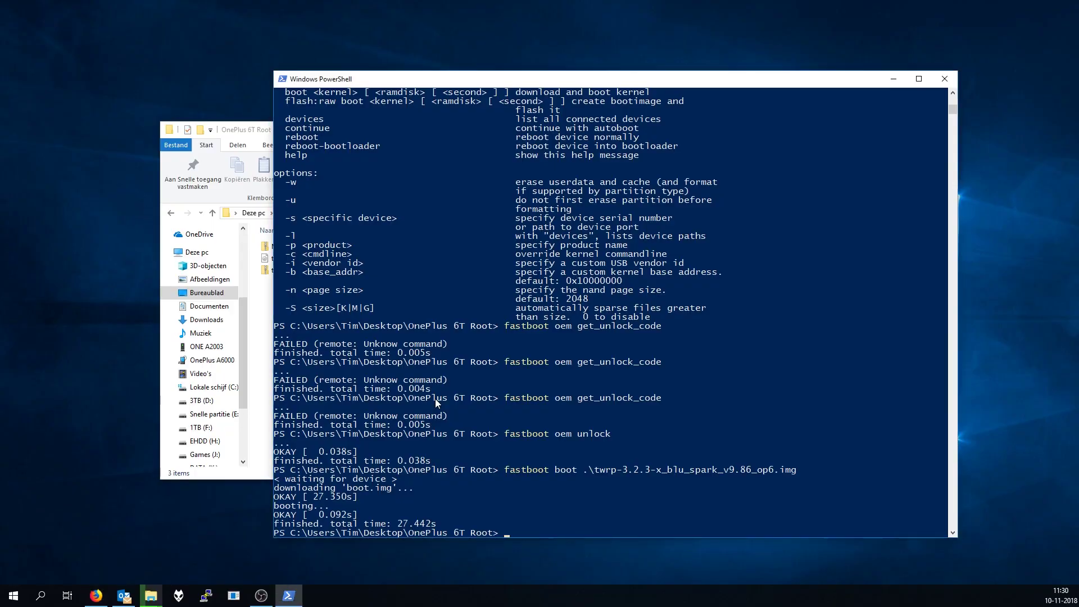
text(adb )
text(sideload)
text( .\M)
- Run adb sideload on the tab-completed TWRP zip, which reports a more-than-one-device error
key(Tab)
key(Tab)
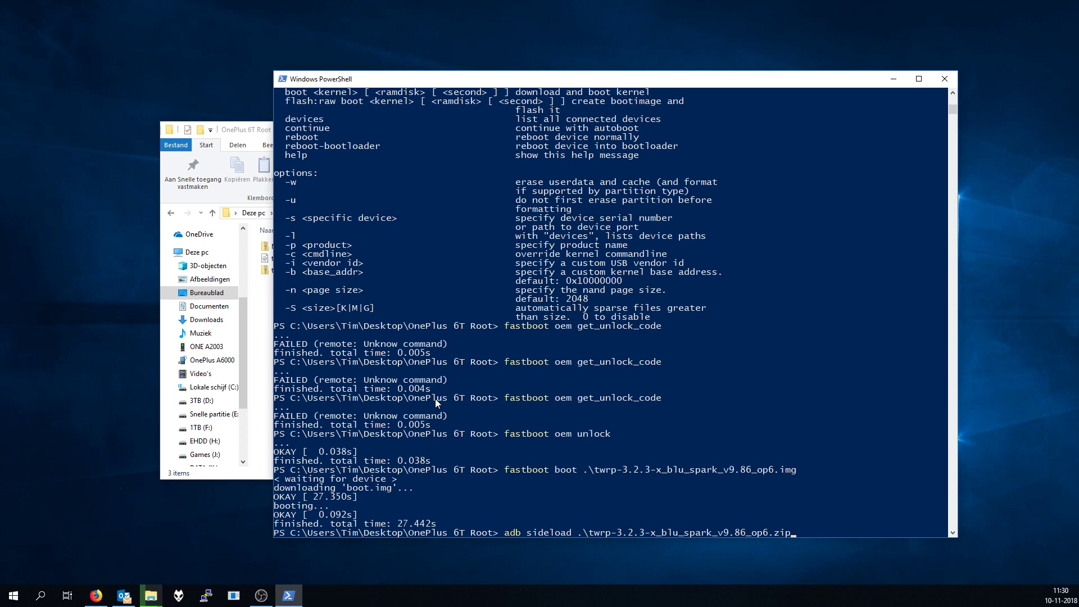
key(Return)
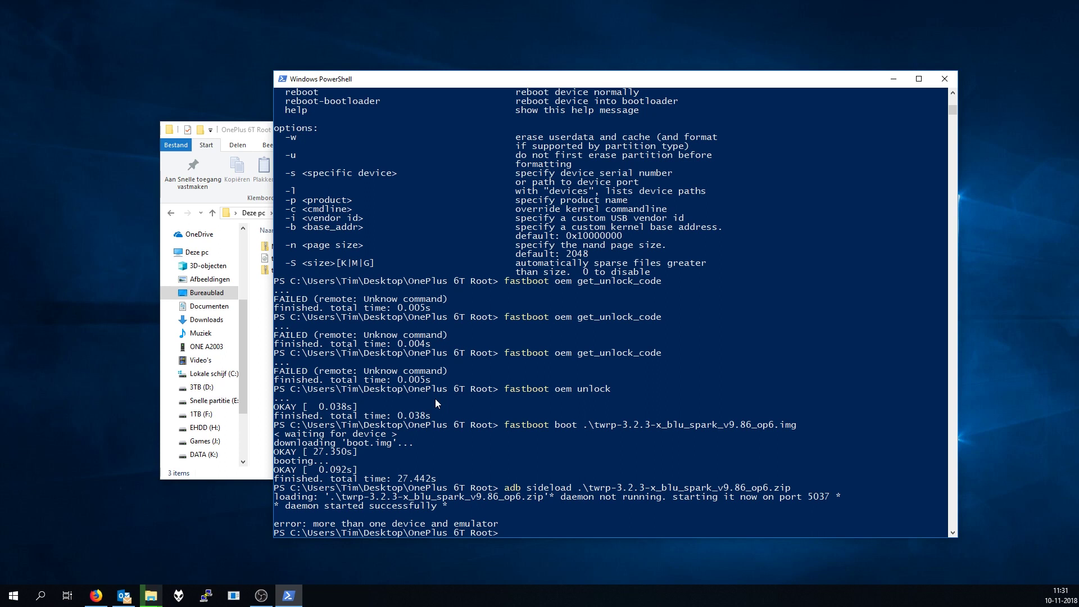
- Re-run the TWRP zip sideload from history; it fails again with the same error
key(Up)
key(Return)
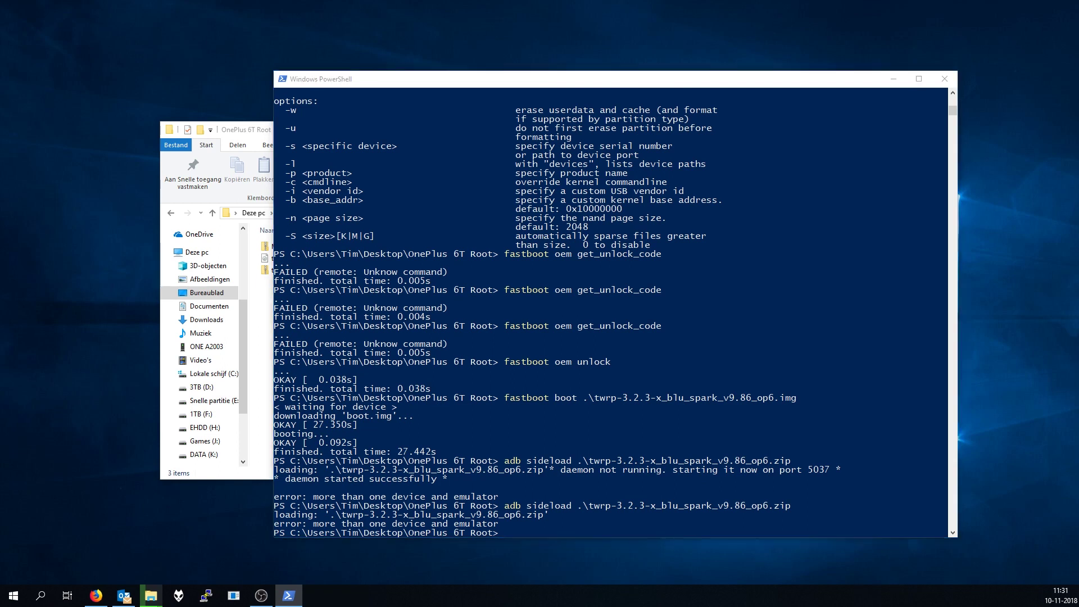
key(super+d)
key(super+d)
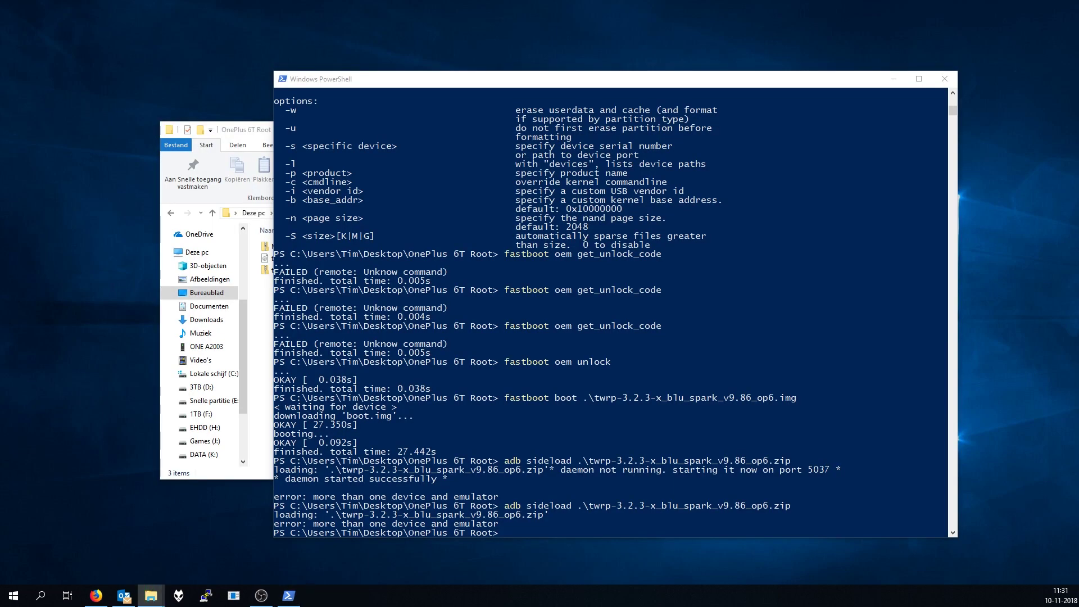
- Re-run the TWRP zip sideload in PowerShell so the transfer completes
click(608, 285)
key(Up)
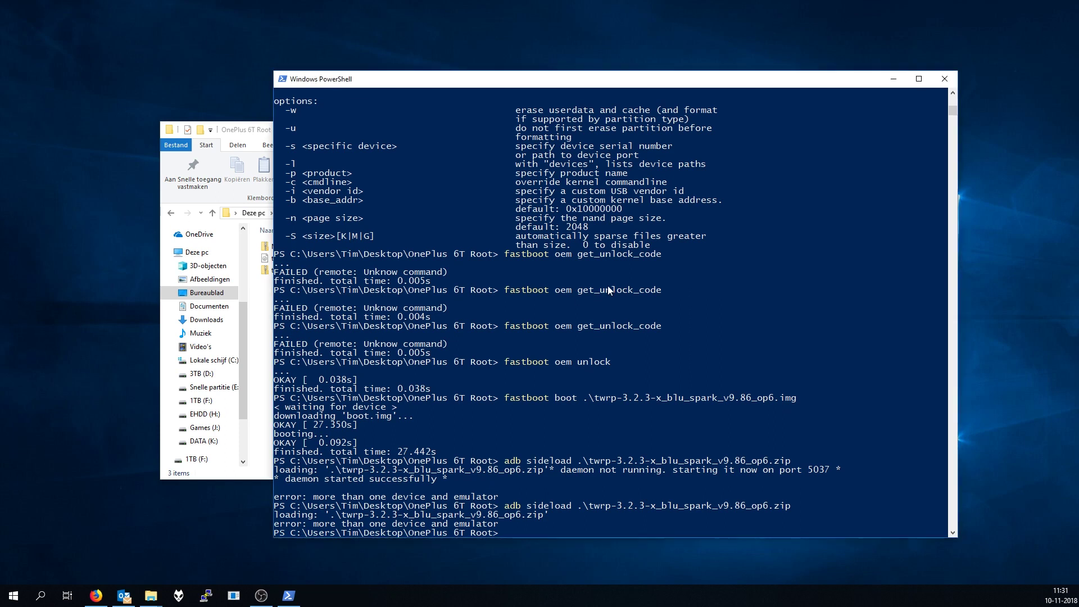
key(Return)
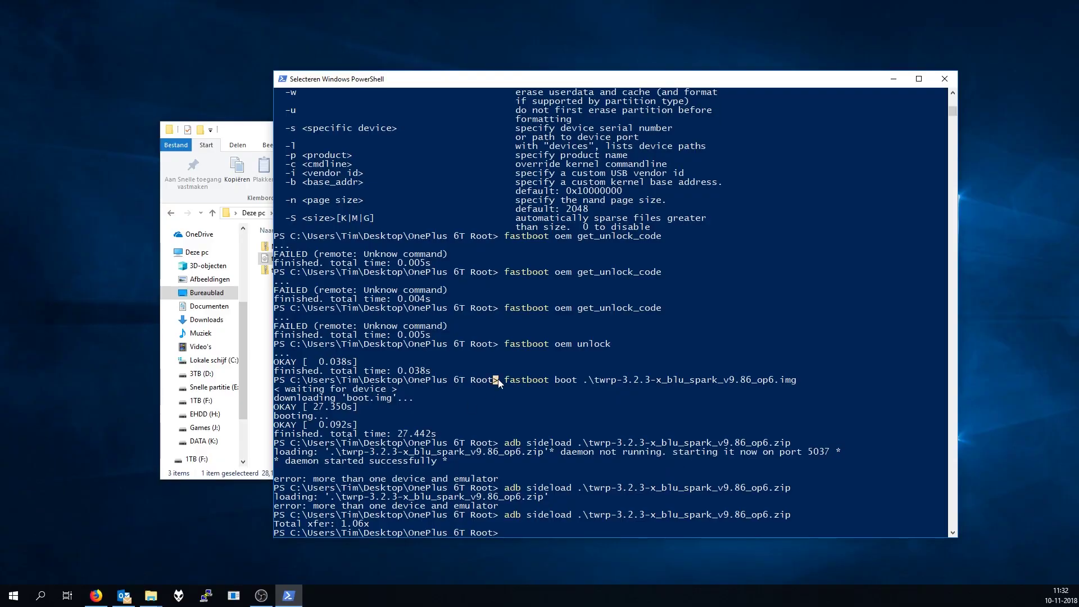
- Sideload Magisk-v17.3.zip by editing the recalled command to the new file name
key(Escape)
key(Up)
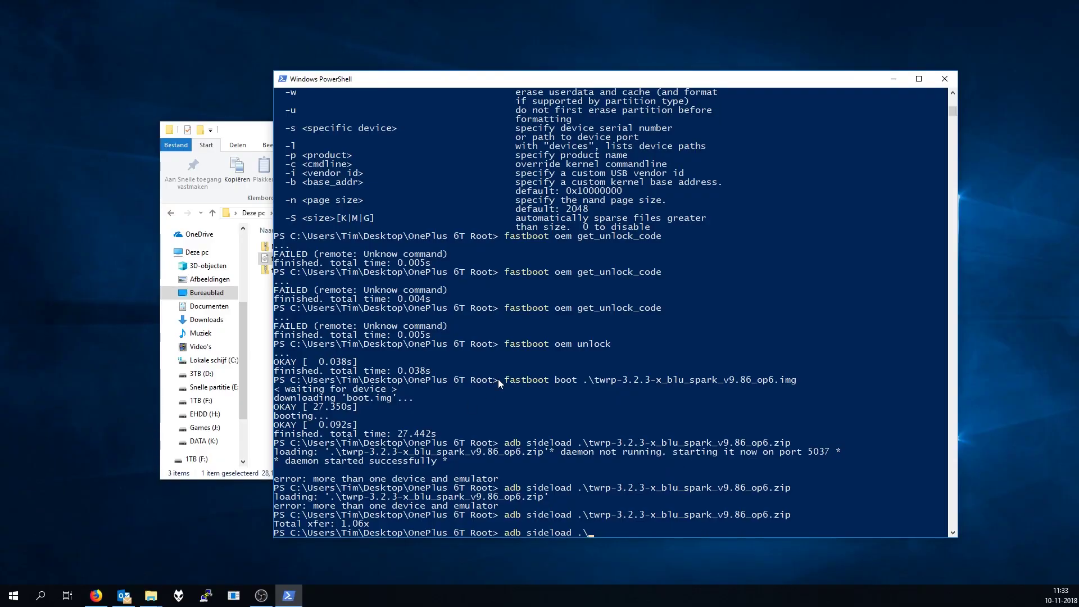
text(Magisk-v17.3.zip)
key(Return)
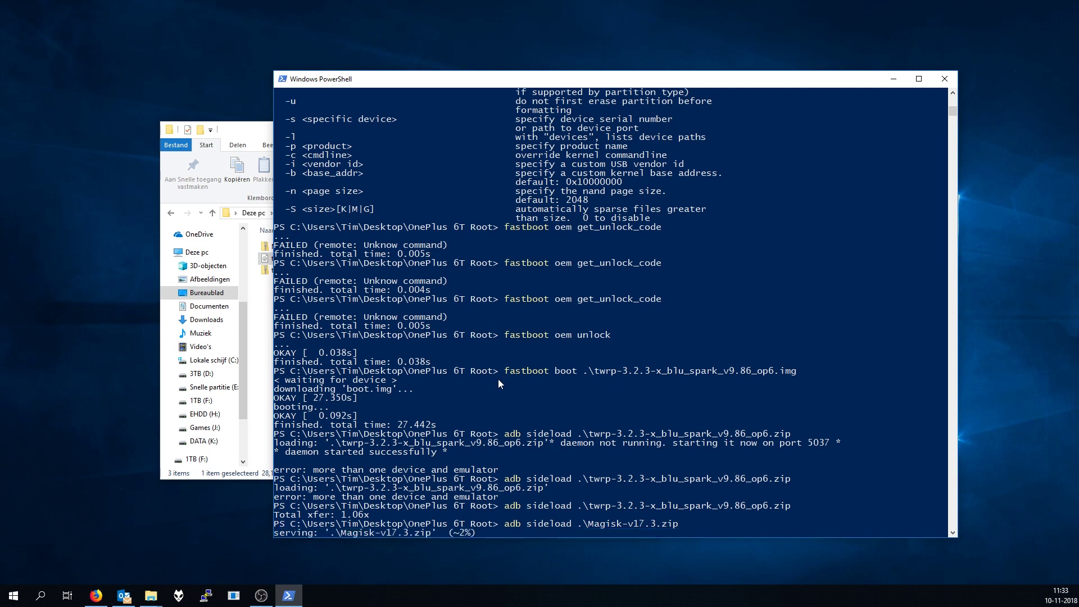